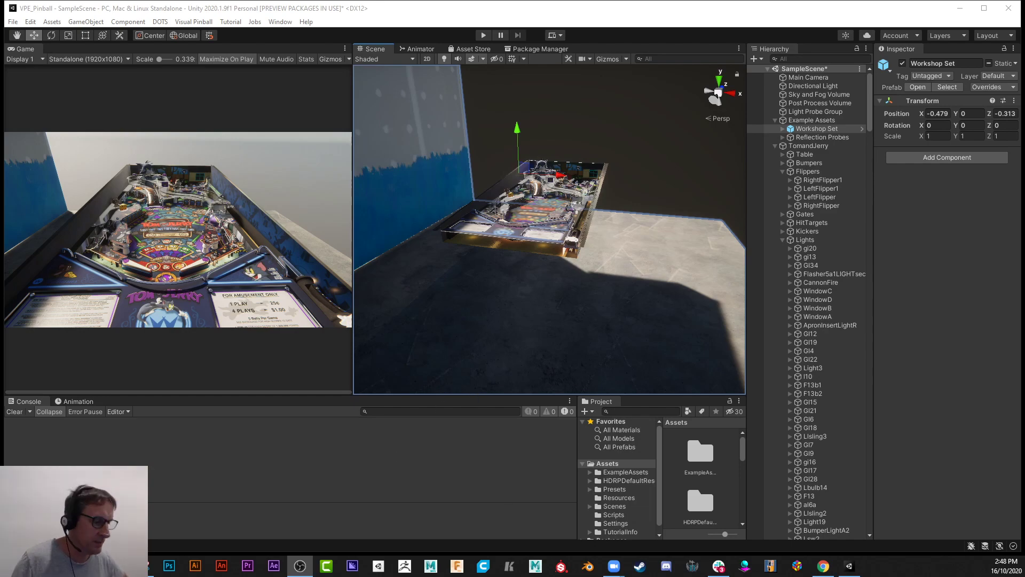
{"action": "key", "text": "alt+Tab"}
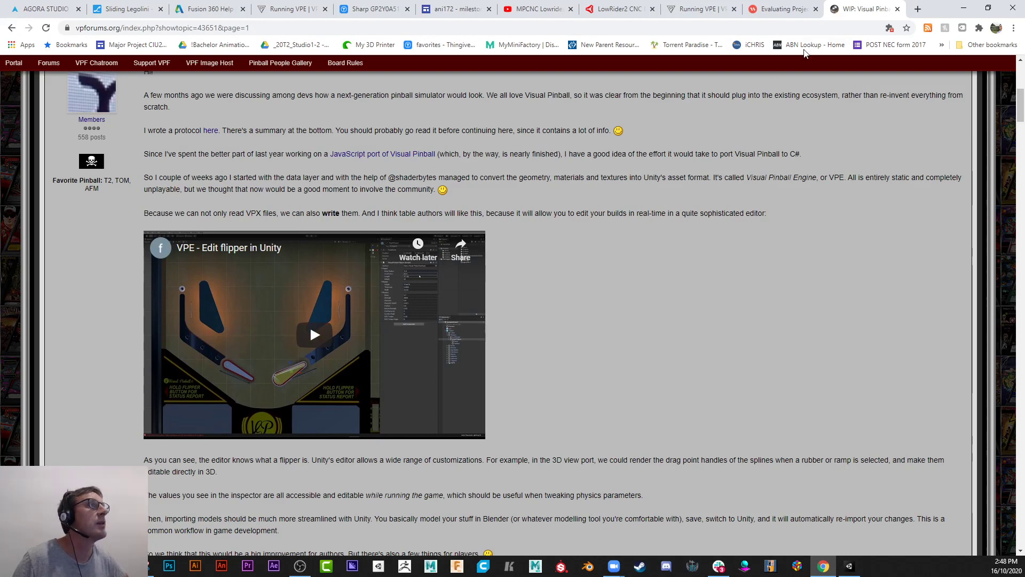
{"action": "left_click", "coordinate": [694, 12]}
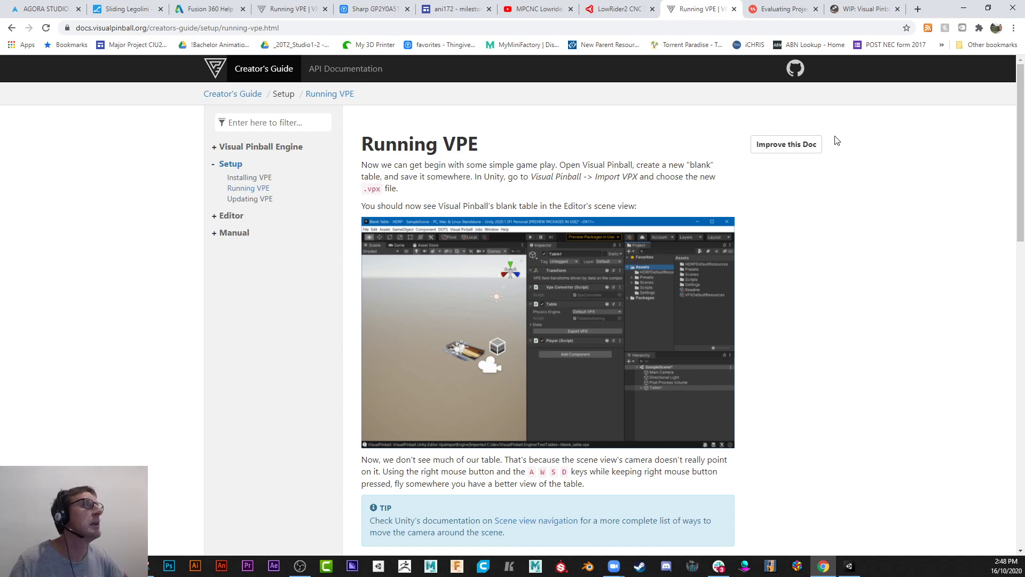
{"action": "left_click", "coordinate": [852, 13]}
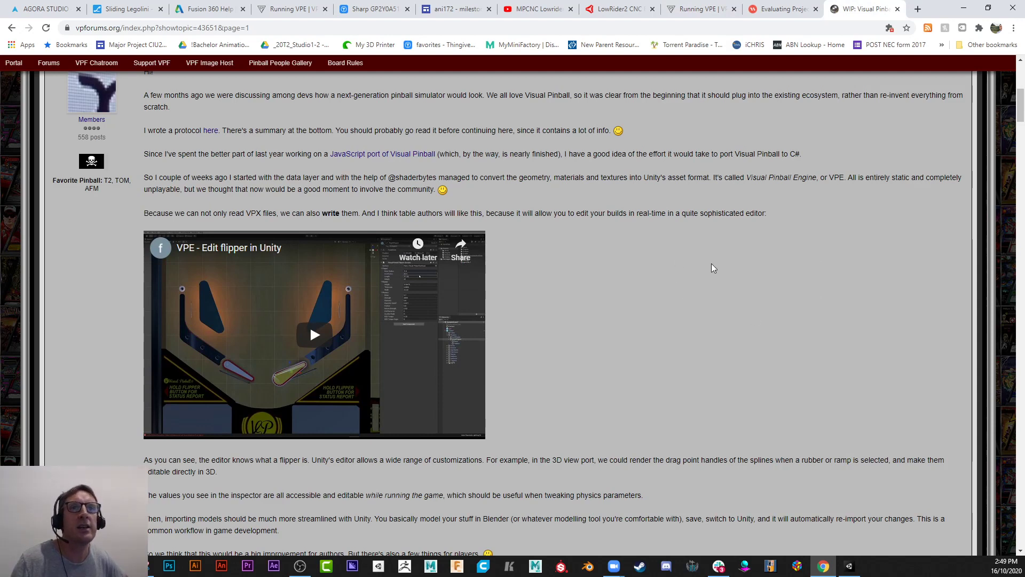
Scroll the VPForums thread past the flipper and flasher videos to the Unity raytracing test video.
{"action": "scroll", "coordinate": [767, 299], "scroll_direction": "up", "scroll_amount": 1}
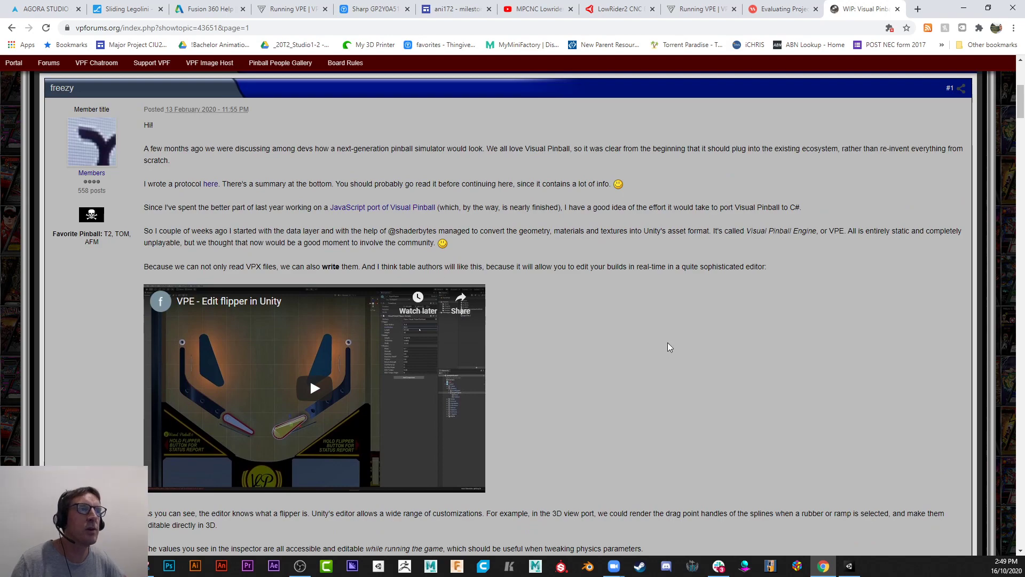
{"action": "scroll", "coordinate": [596, 382], "scroll_direction": "down", "scroll_amount": 9}
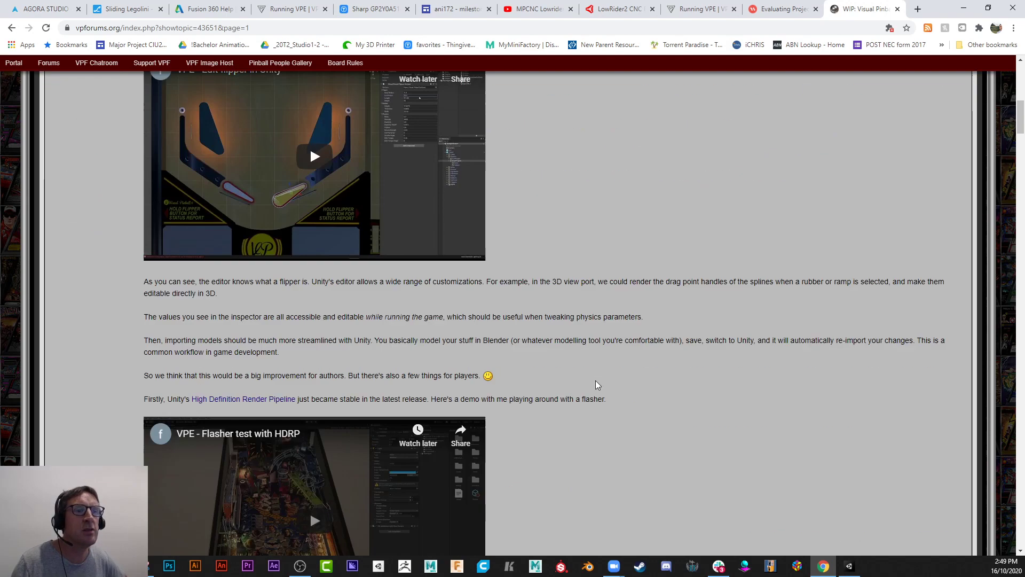
{"action": "scroll", "coordinate": [599, 377], "scroll_direction": "up", "scroll_amount": 1}
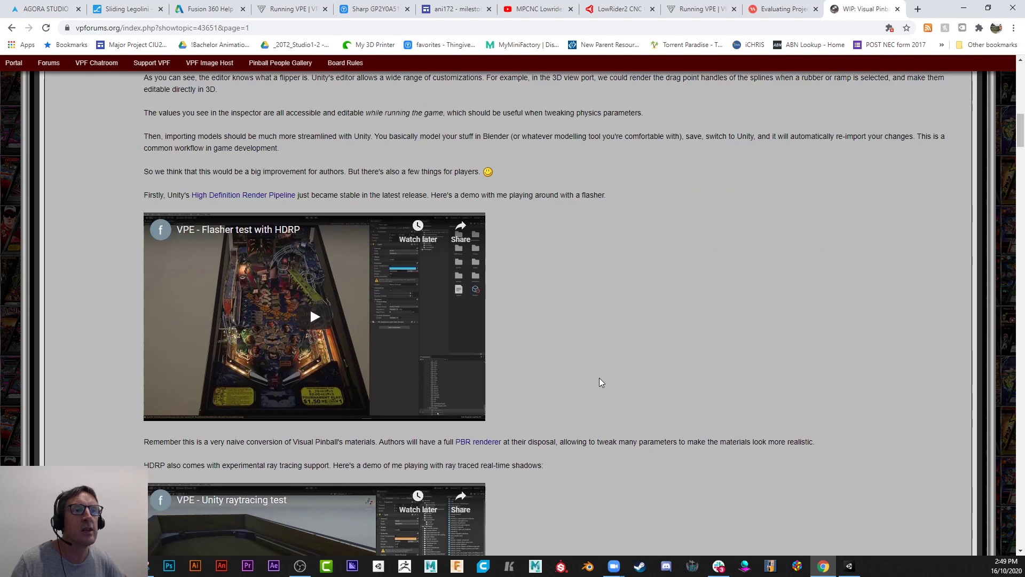
{"action": "scroll", "coordinate": [600, 376], "scroll_direction": "down", "scroll_amount": 5}
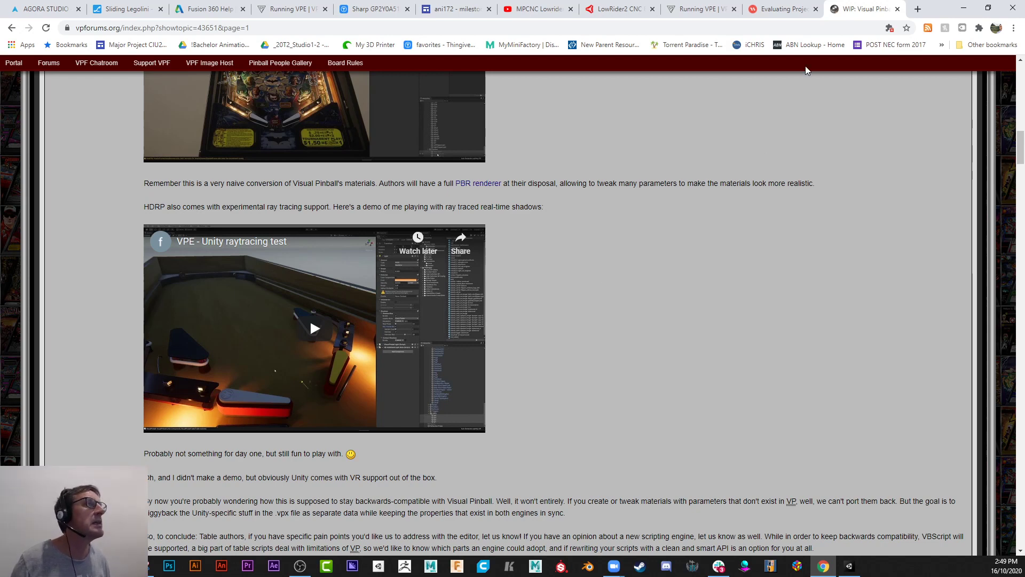
Bring Unity back and orbit, zoom and pan the Scene view across the Tom and Jerry playfield.
{"action": "left_click", "coordinate": [965, 9]}
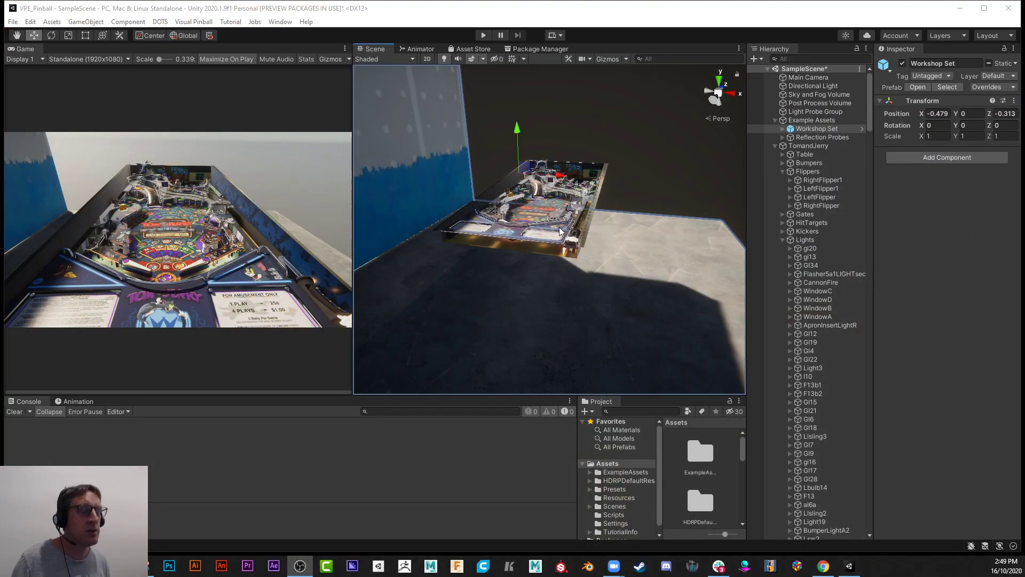
{"action": "right_click_drag", "start_coordinate": [484, 208], "coordinate": [943, 347], "text": "alt"}
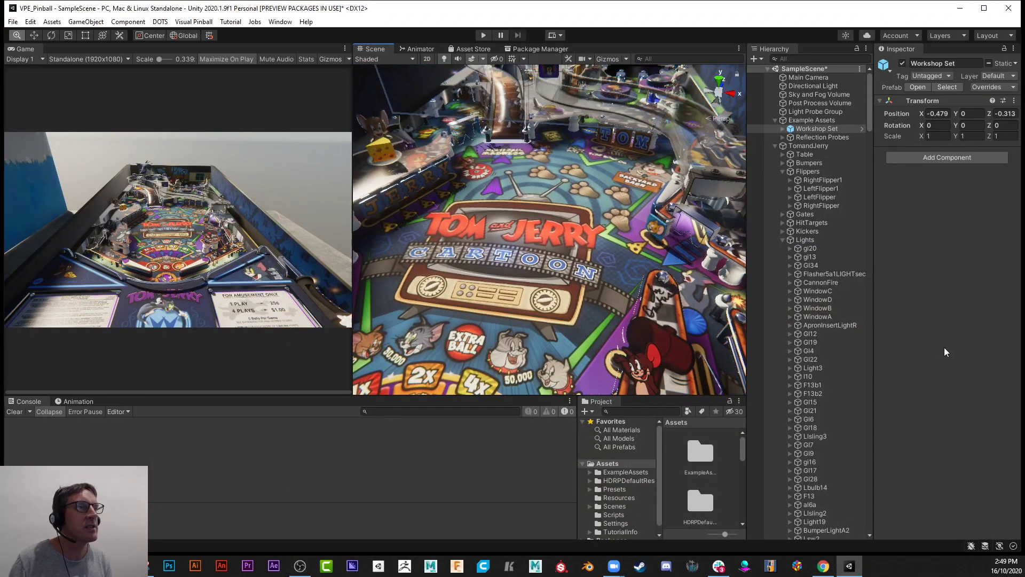
{"action": "left_click_drag", "start_coordinate": [944, 352], "coordinate": [590, 292], "text": "alt"}
{"action": "right_click_drag", "start_coordinate": [591, 292], "coordinate": [555, 240], "text": "alt"}
{"action": "left_click_drag", "start_coordinate": [555, 240], "coordinate": [581, 251], "text": "alt"}
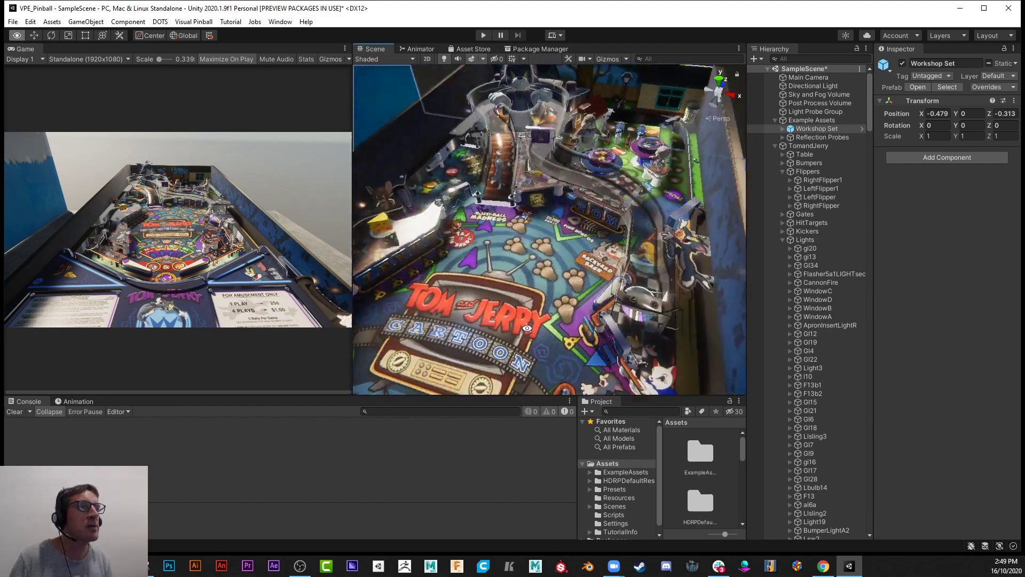
{"action": "right_click_drag", "start_coordinate": [581, 252], "coordinate": [546, 256], "text": "alt"}
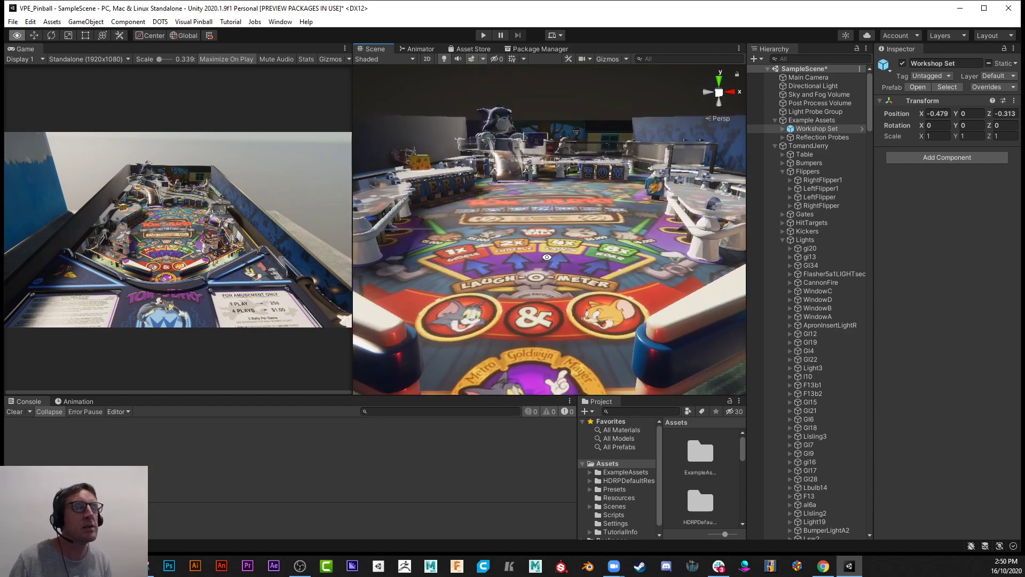
{"action": "middle_click_drag", "start_coordinate": [548, 244], "coordinate": [560, 271]}
Move in close over the lower table and the Jerry figure, then show the Visual Pinball menu.
{"action": "left_click_drag", "start_coordinate": [560, 271], "coordinate": [594, 255], "text": "alt"}
{"action": "right_click_drag", "start_coordinate": [594, 255], "coordinate": [737, 336], "text": "alt"}
{"action": "left_click_drag", "start_coordinate": [736, 337], "coordinate": [570, 308], "text": "alt"}
{"action": "middle_click_drag", "start_coordinate": [571, 308], "coordinate": [567, 257]}
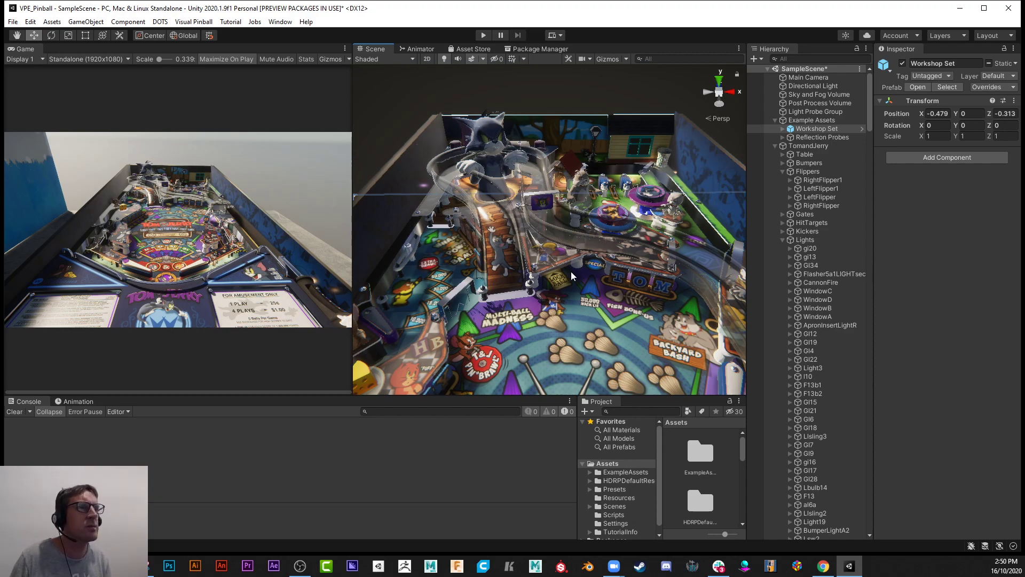
{"action": "left_click_drag", "start_coordinate": [571, 275], "coordinate": [606, 212], "text": "alt"}
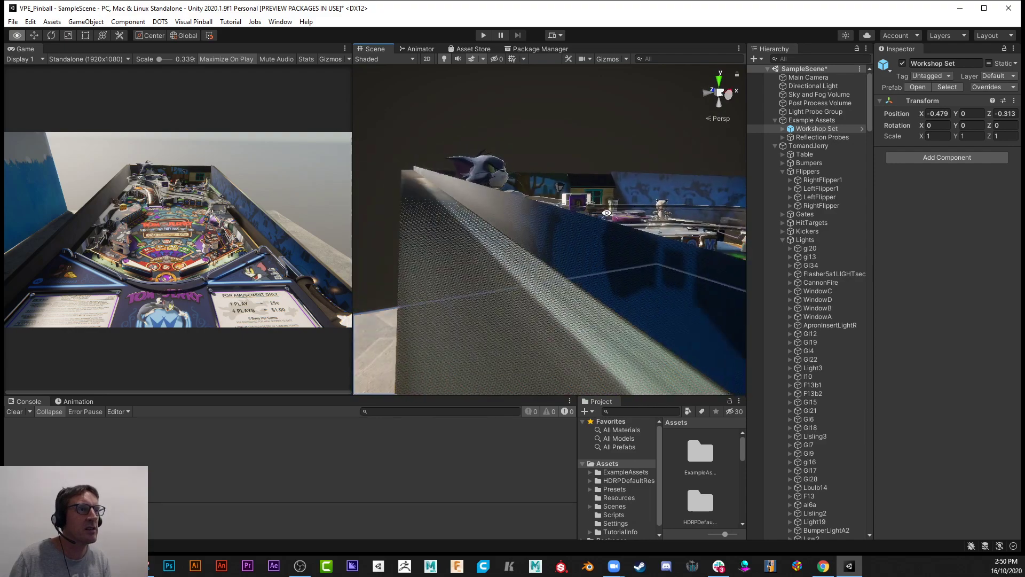
{"action": "right_click_drag", "start_coordinate": [606, 213], "coordinate": [607, 267], "text": "alt"}
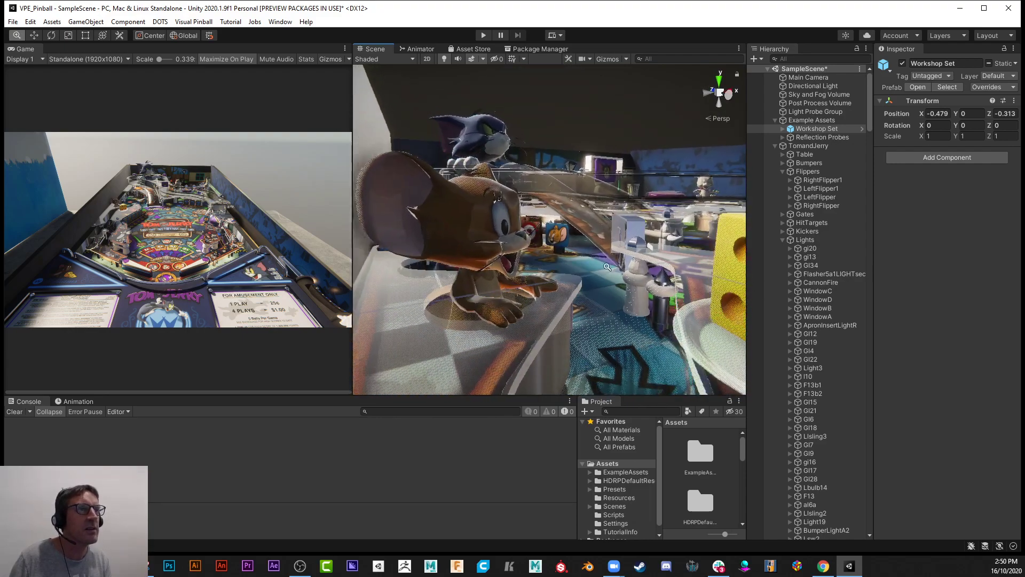
{"action": "left_click_drag", "start_coordinate": [607, 266], "coordinate": [468, 276], "text": "alt"}
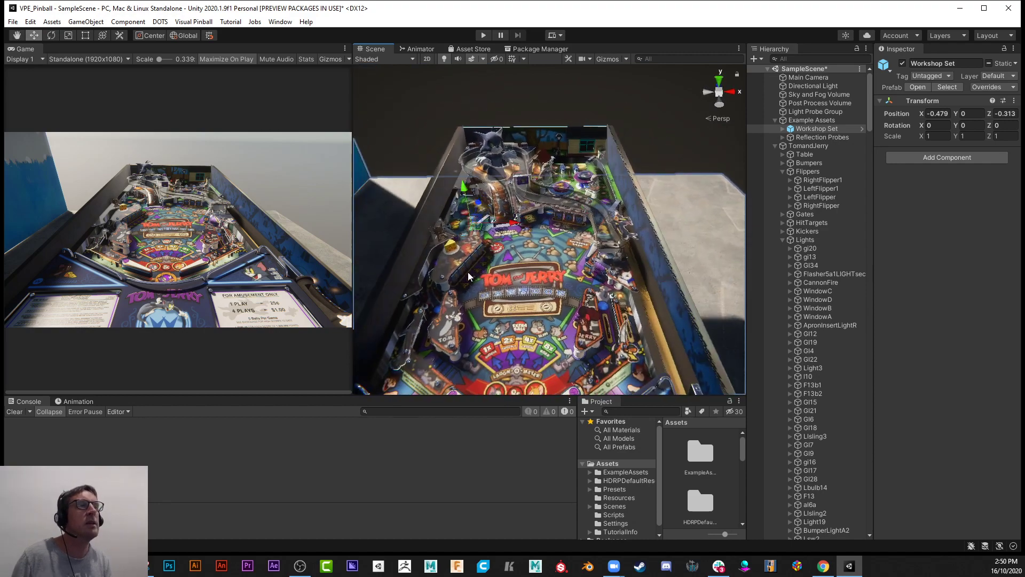
{"action": "left_click", "coordinate": [180, 23]}
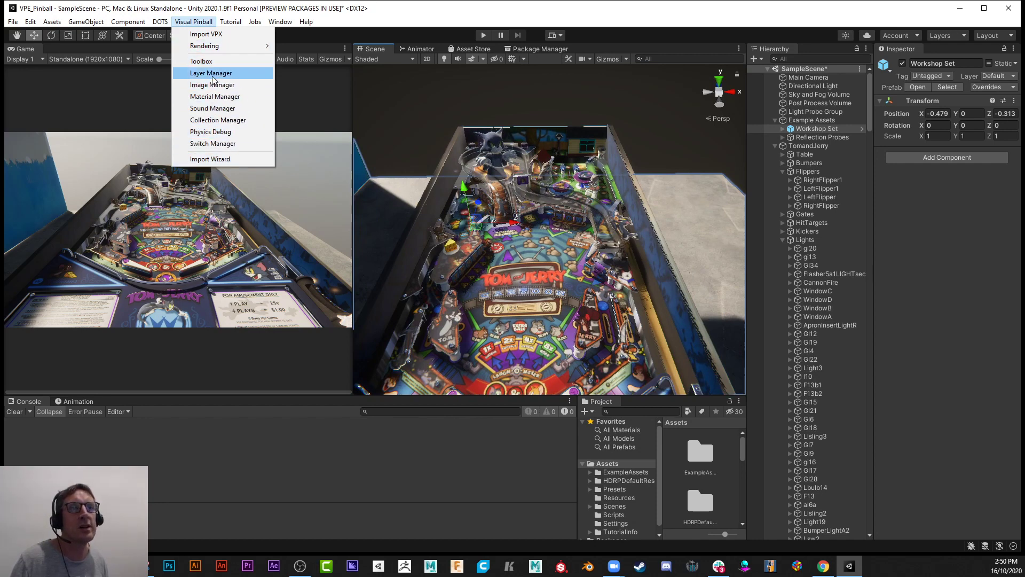
Open and close the Visual Pinball Import Wizard without importing, then start play mode.
{"action": "left_click", "coordinate": [210, 159]}
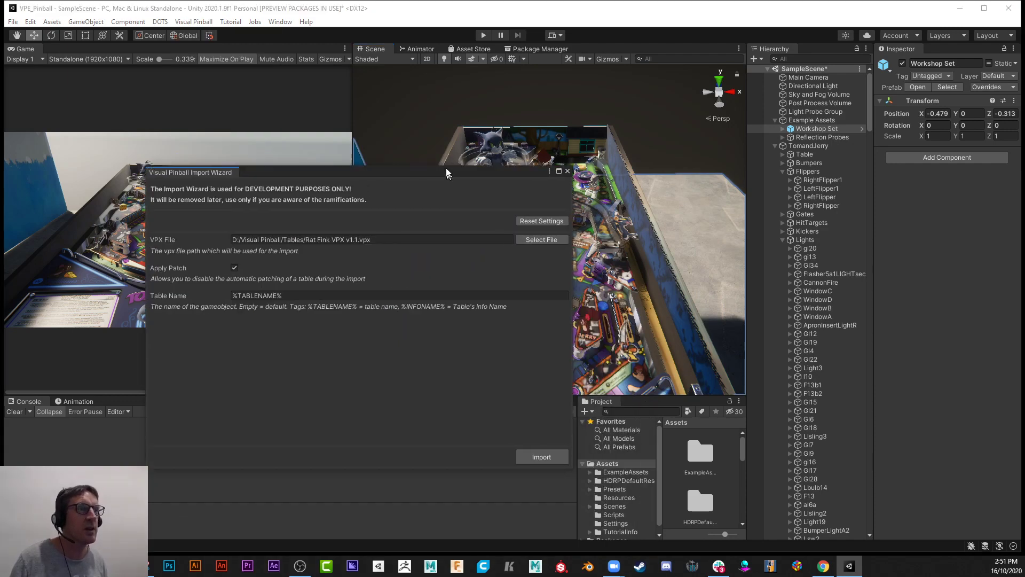
{"action": "left_click_drag", "start_coordinate": [449, 172], "coordinate": [537, 105]}
{"action": "left_click", "coordinate": [656, 103]}
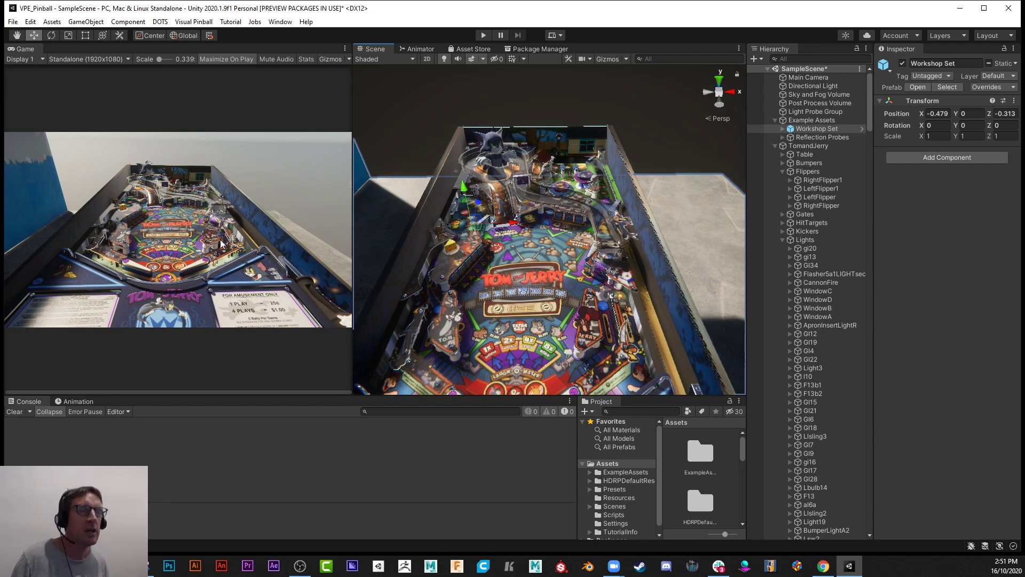
{"action": "left_click", "coordinate": [483, 35]}
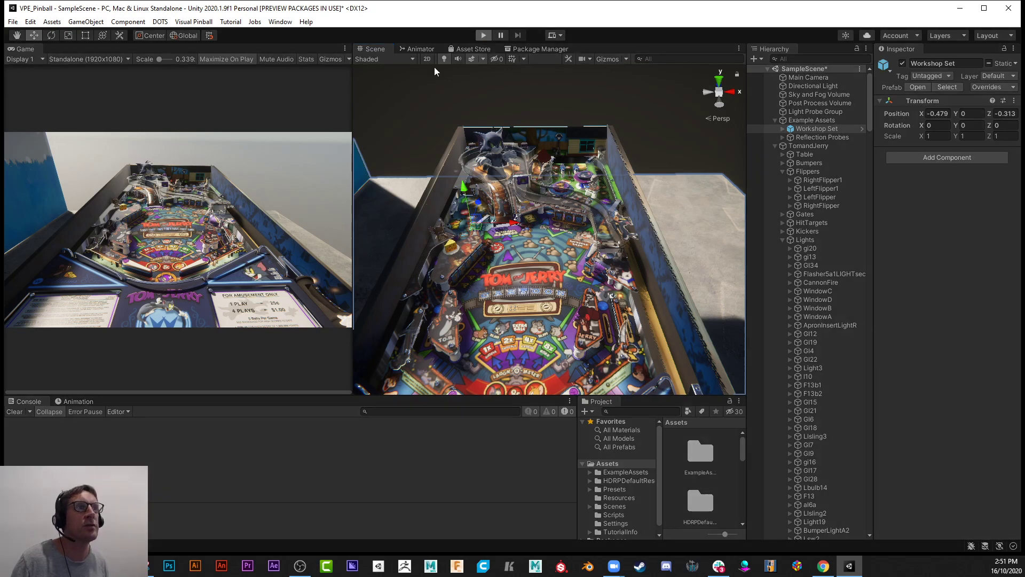
Run the Tom and Jerry table in play mode and test the left and right flippers with Shift.
{"action": "left_click", "coordinate": [483, 36]}
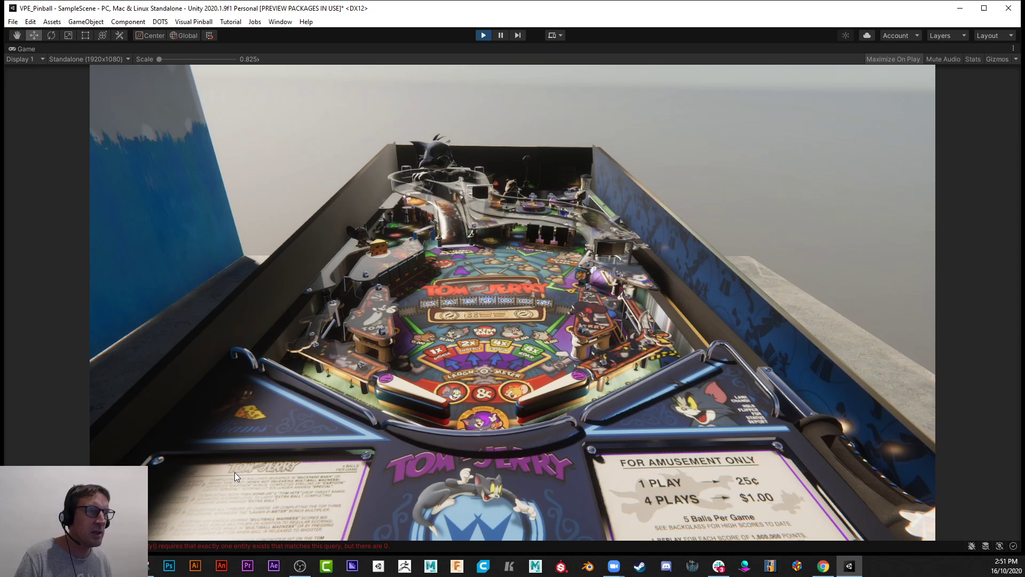
{"action": "key", "text": "shift"}
{"action": "key", "text": "shift"}
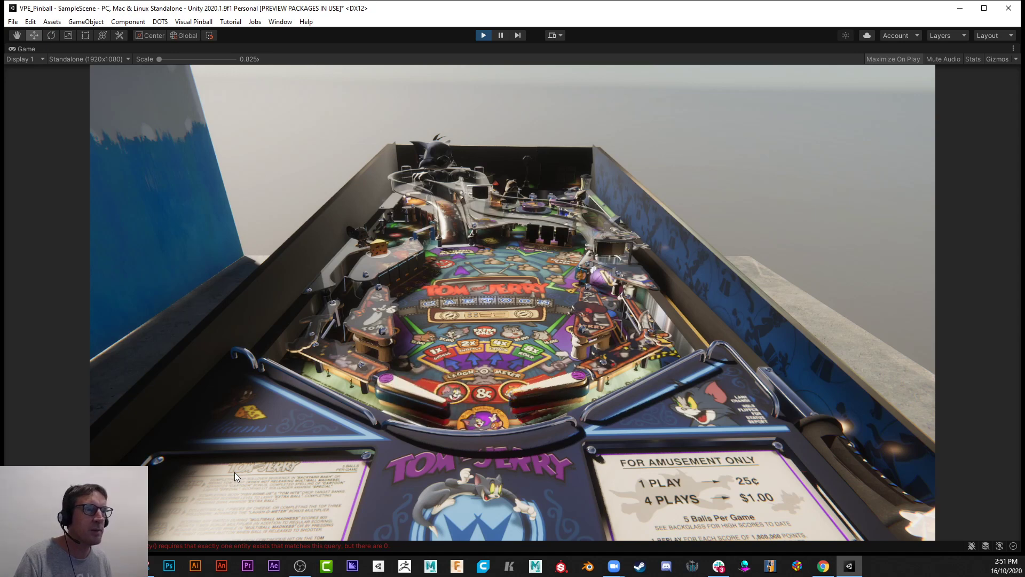
{"action": "key", "text": "shift"}
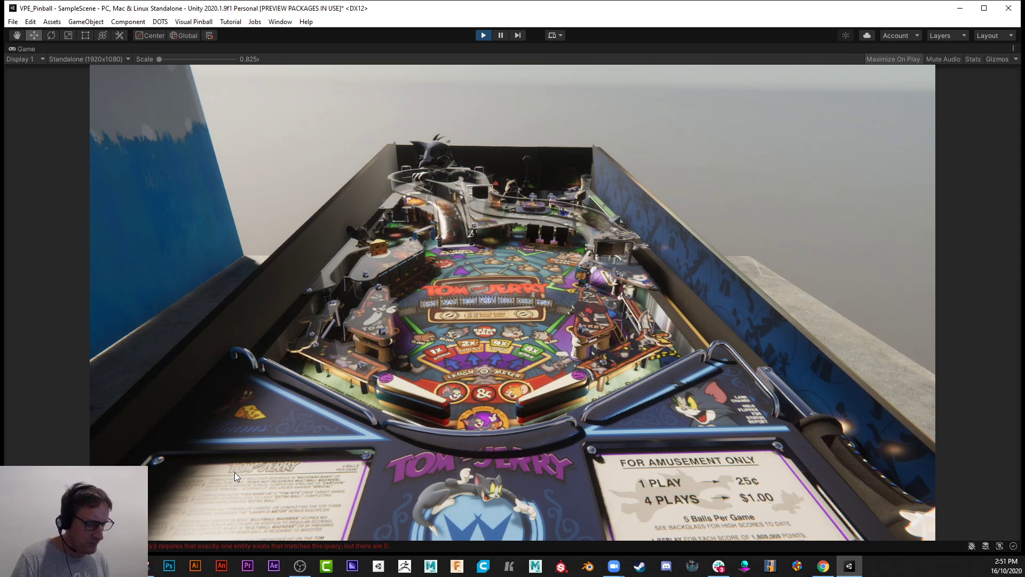
{"action": "key", "text": "shift"}
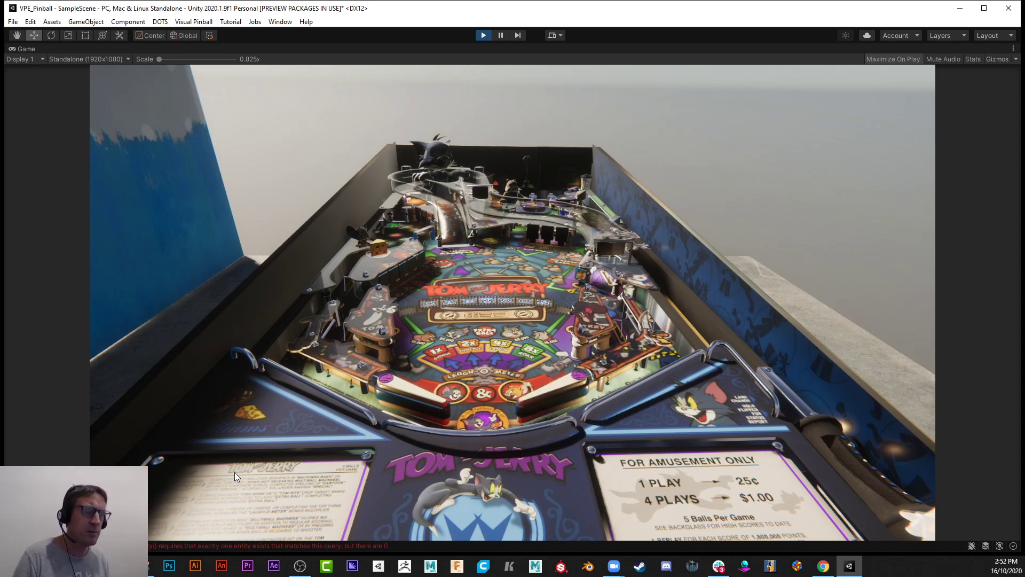
{"action": "key", "text": "shift"}
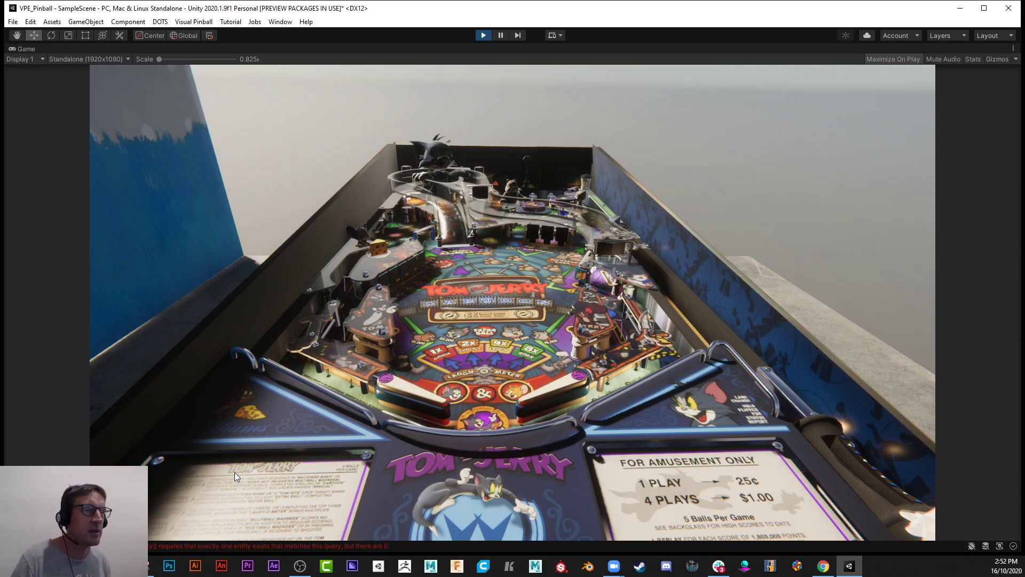
{"action": "key", "text": "shift"}
{"action": "key", "text": "shift"}
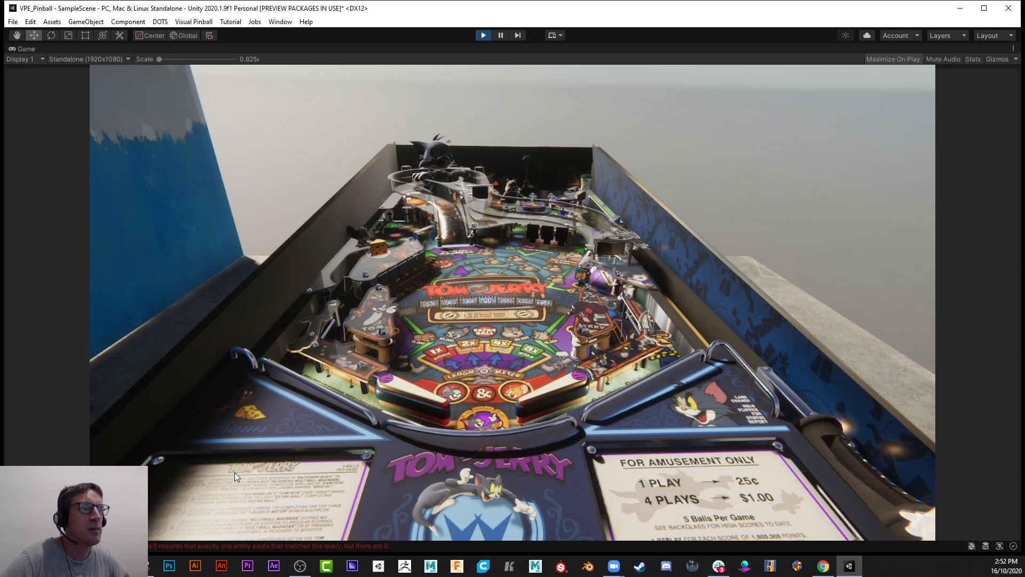
{"action": "key", "text": "shift"}
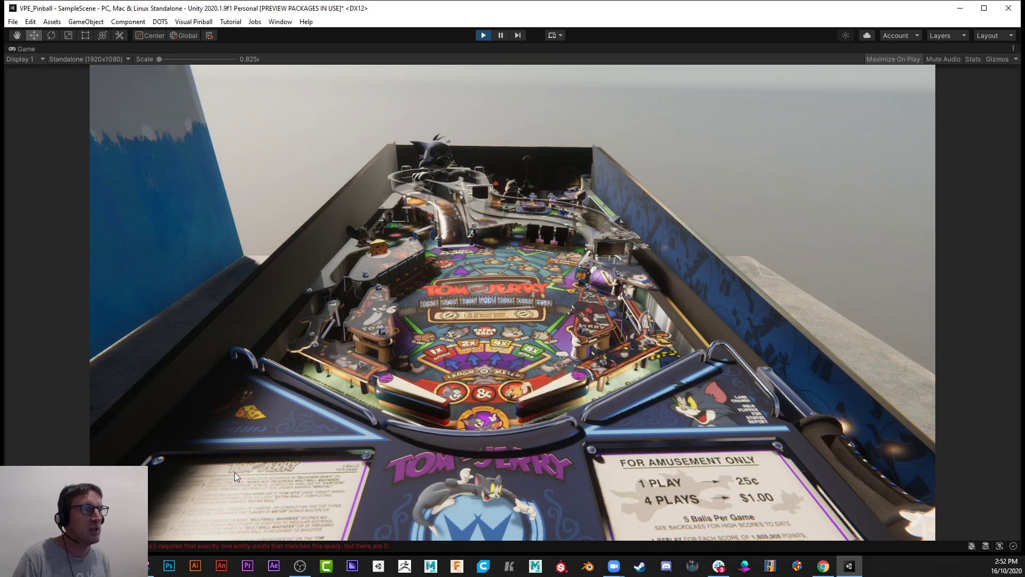
{"action": "key", "text": "shift"}
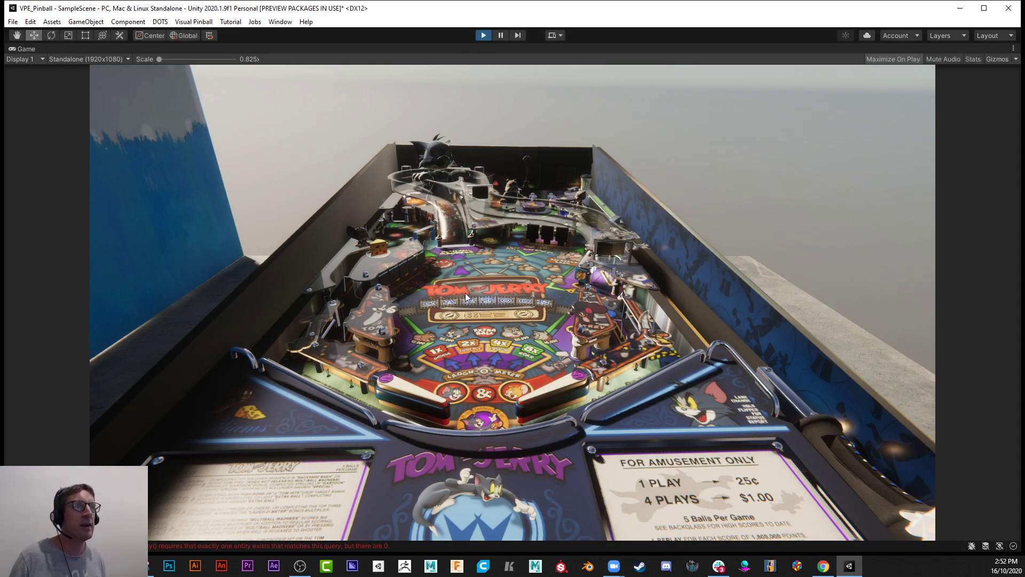
Exit play mode with Ctrl+P, check the first console warning, and switch to Chrome.
{"action": "key", "text": "ctrl+p"}
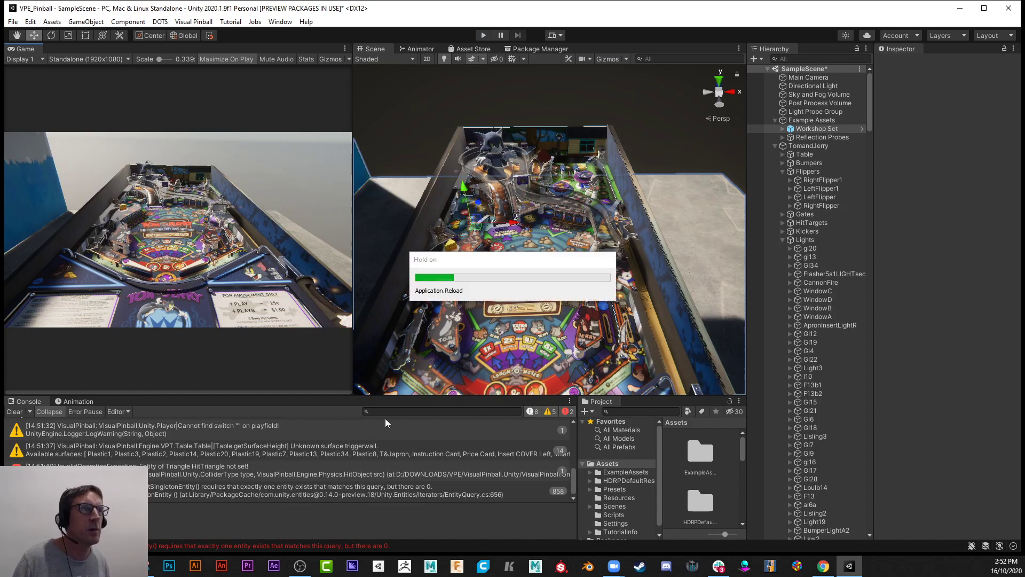
{"action": "left_click", "coordinate": [335, 432]}
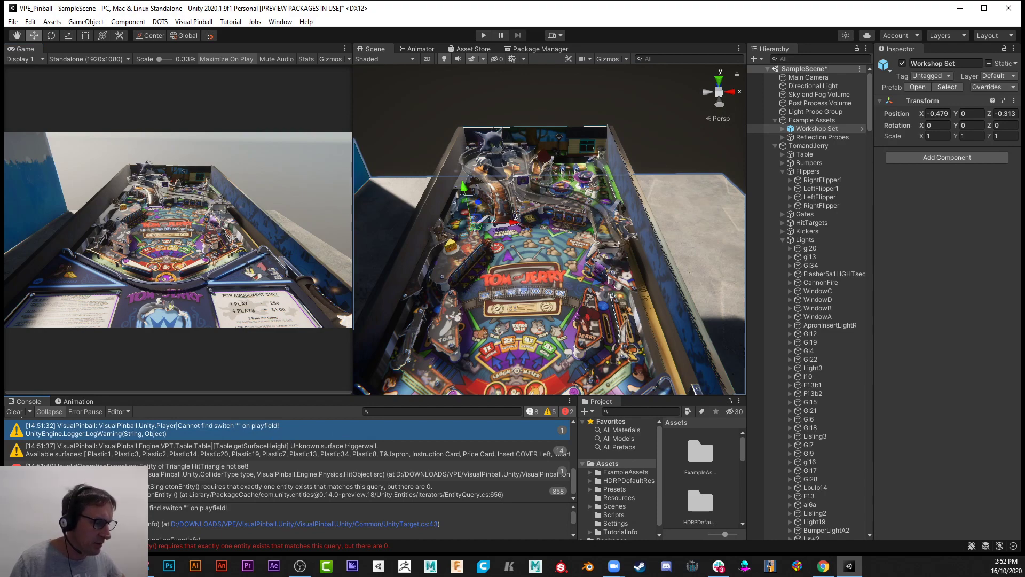
{"action": "key", "text": "alt+Tab"}
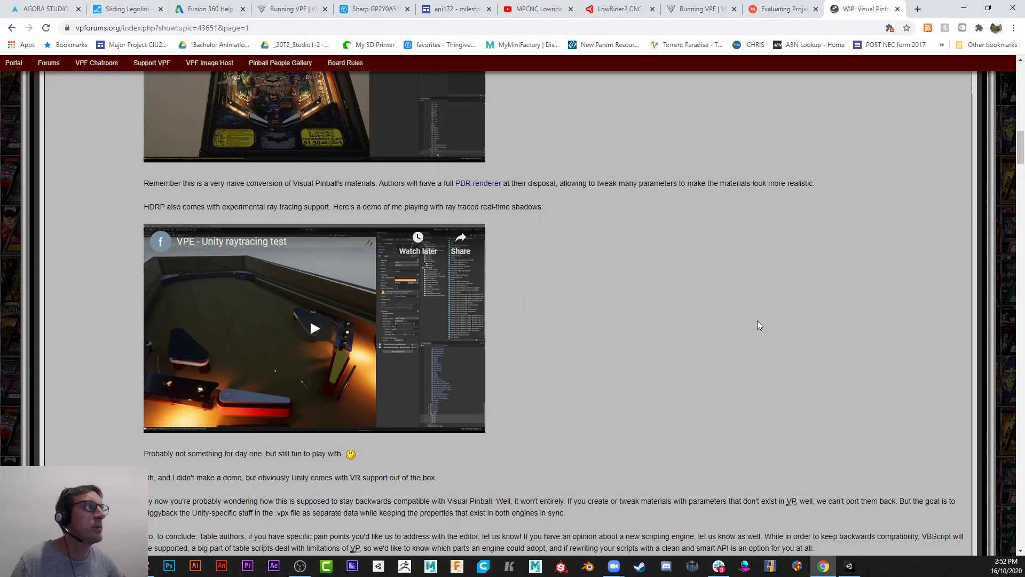
Open the VPE Creator's Guide Overview page from the Running VPE tab and scroll to its test video.
{"action": "left_click_drag", "start_coordinate": [1020, 155], "coordinate": [989, 82]}
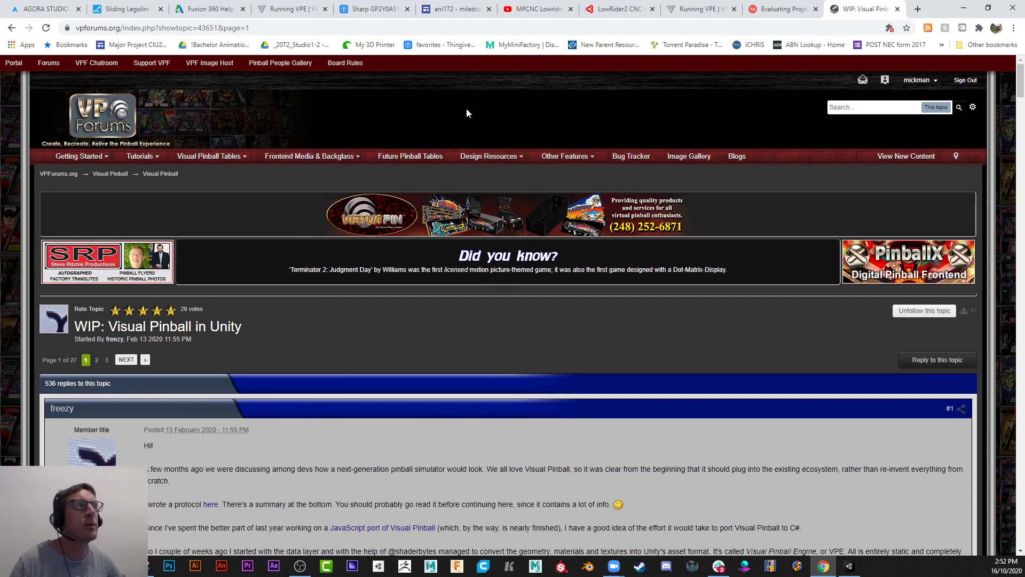
{"action": "left_click", "coordinate": [689, 9]}
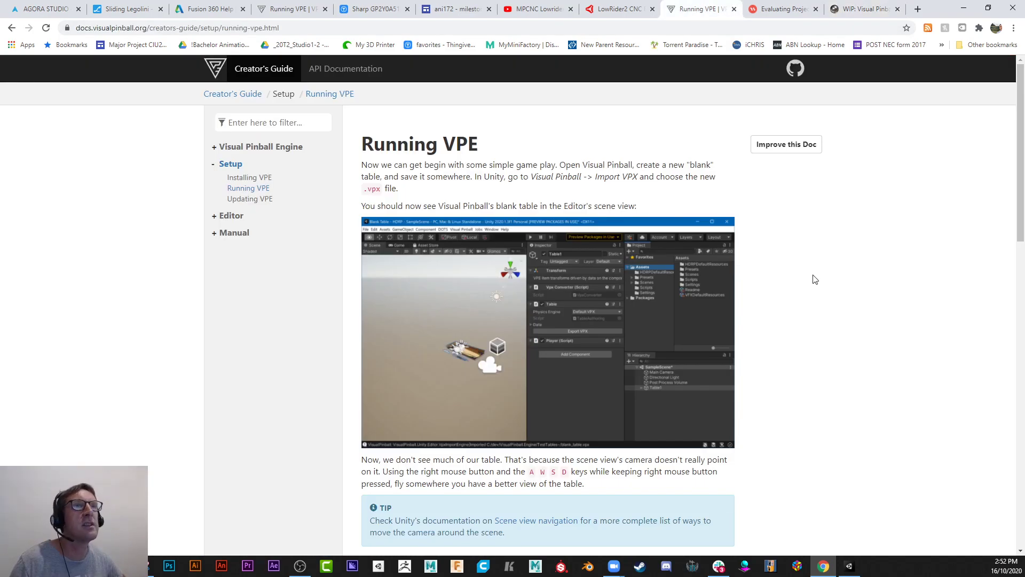
{"action": "left_click", "coordinate": [255, 72]}
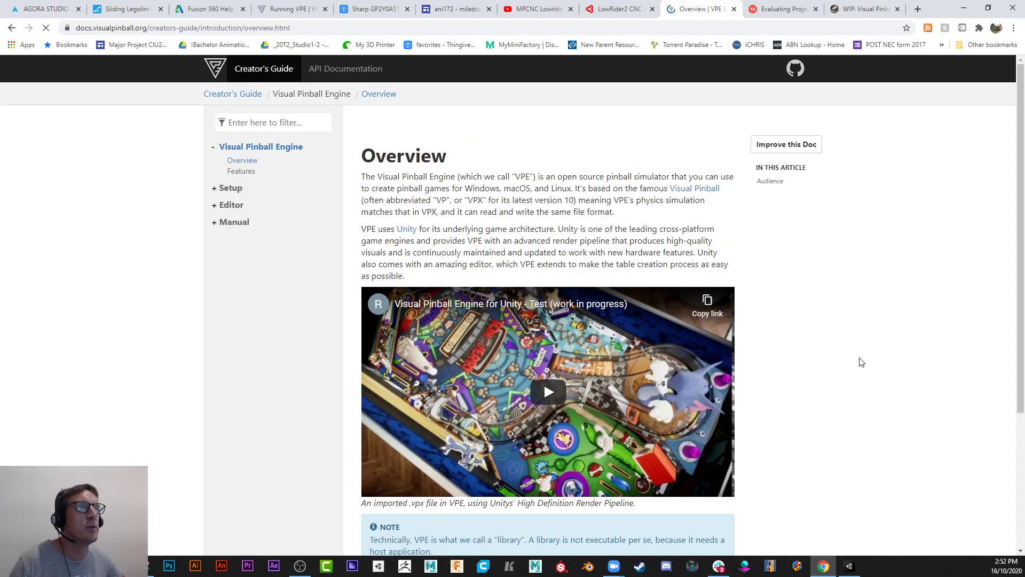
{"action": "scroll", "coordinate": [860, 359], "scroll_direction": "down", "scroll_amount": 3}
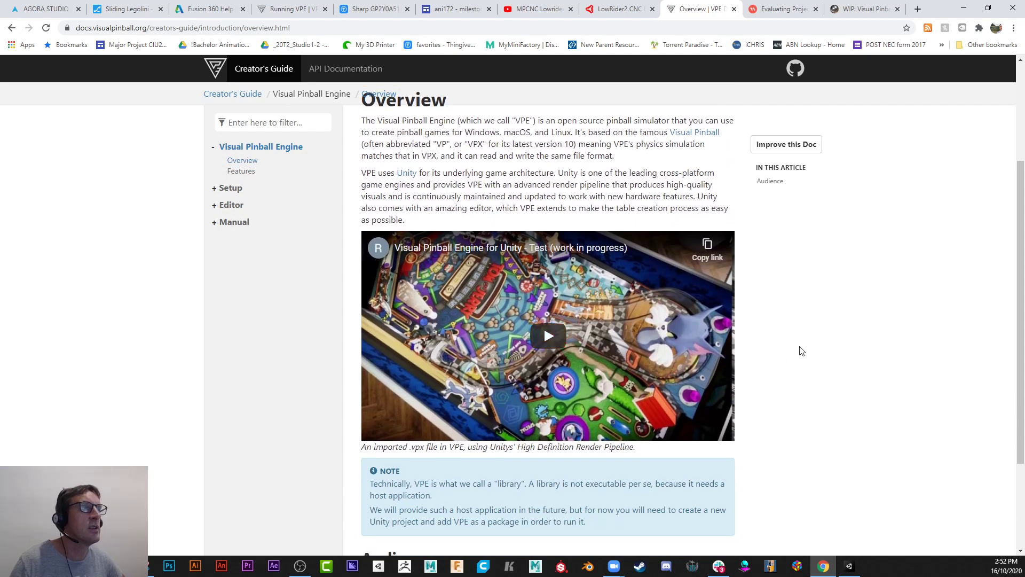
{"action": "scroll", "coordinate": [801, 351], "scroll_direction": "down", "scroll_amount": 1}
Watch the Unity test video full screen to its 0:29 end, then scroll to the Audience section.
{"action": "left_click", "coordinate": [548, 282]}
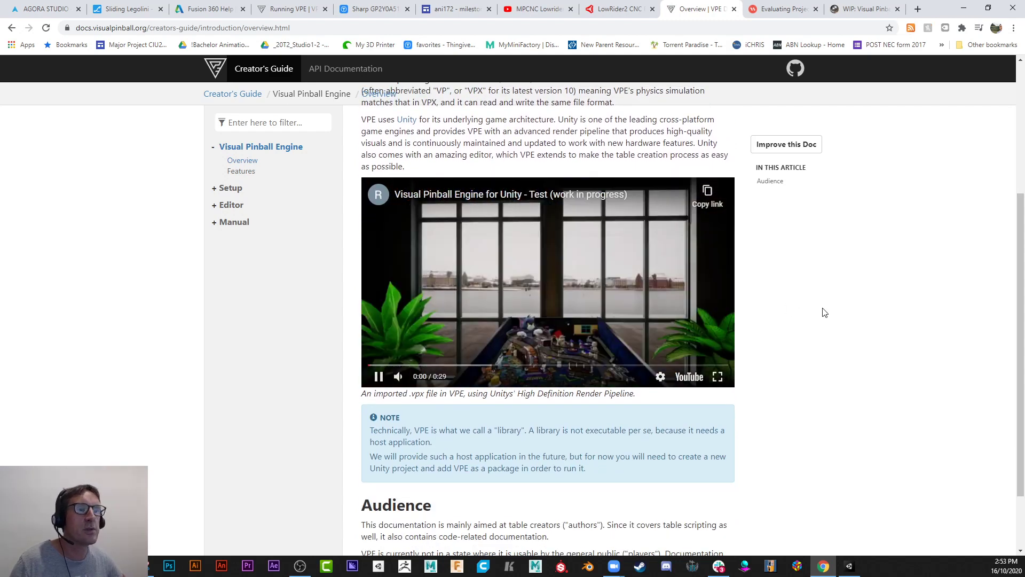
{"action": "left_click", "coordinate": [717, 376]}
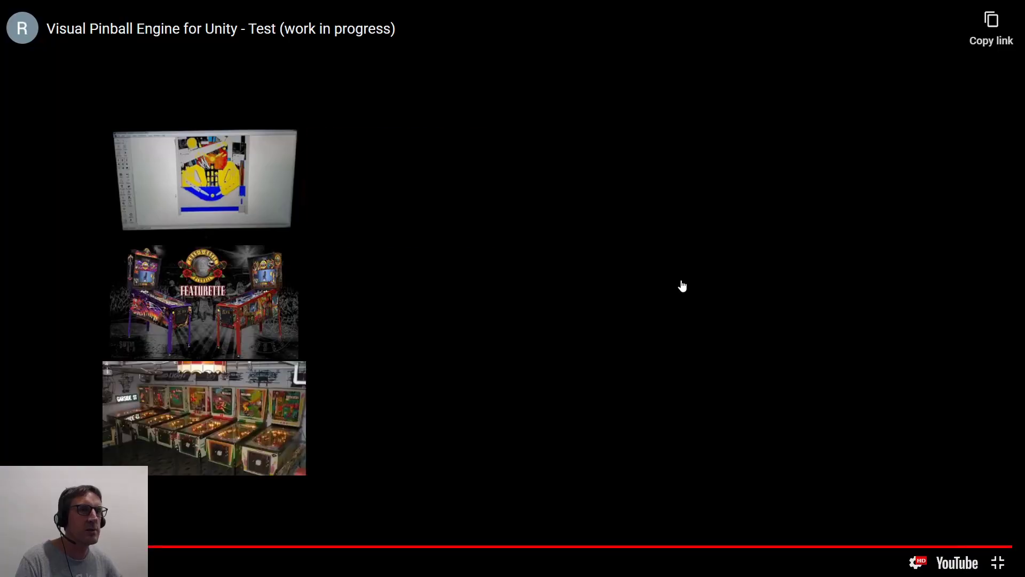
{"action": "key", "text": "Escape"}
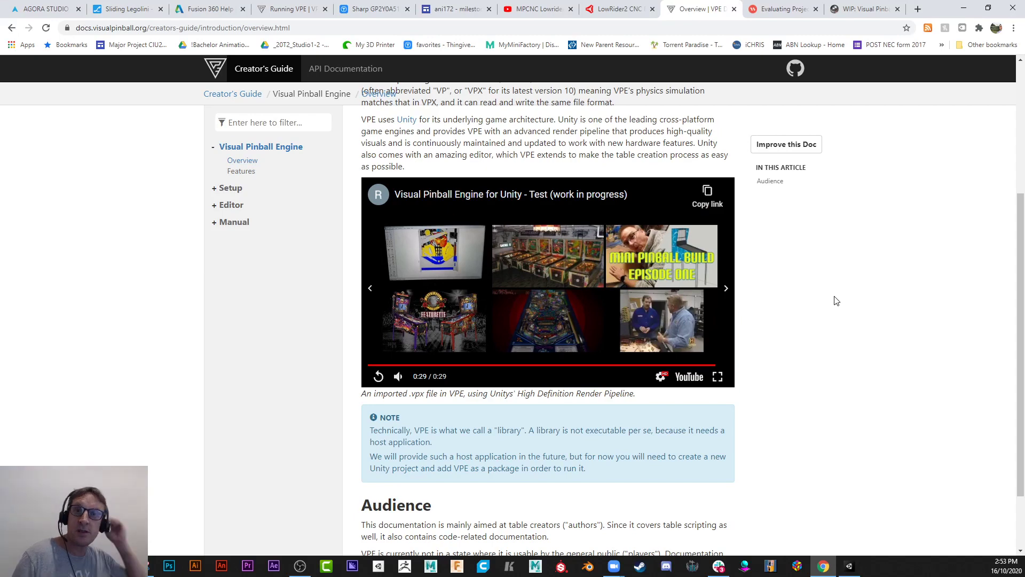
{"action": "scroll", "coordinate": [850, 326], "scroll_direction": "down", "scroll_amount": 2}
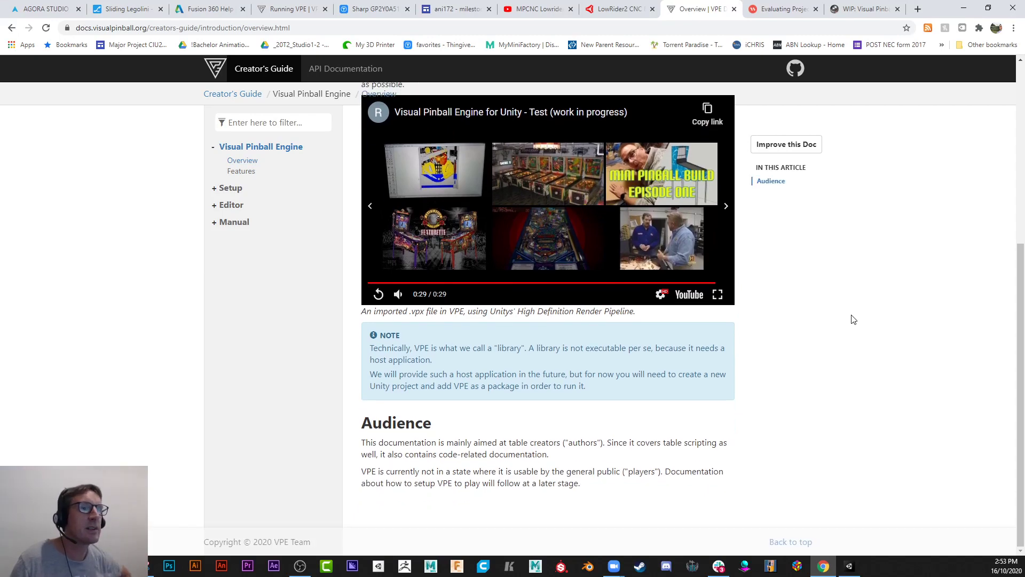
{"action": "scroll", "coordinate": [856, 316], "scroll_direction": "up", "scroll_amount": 2}
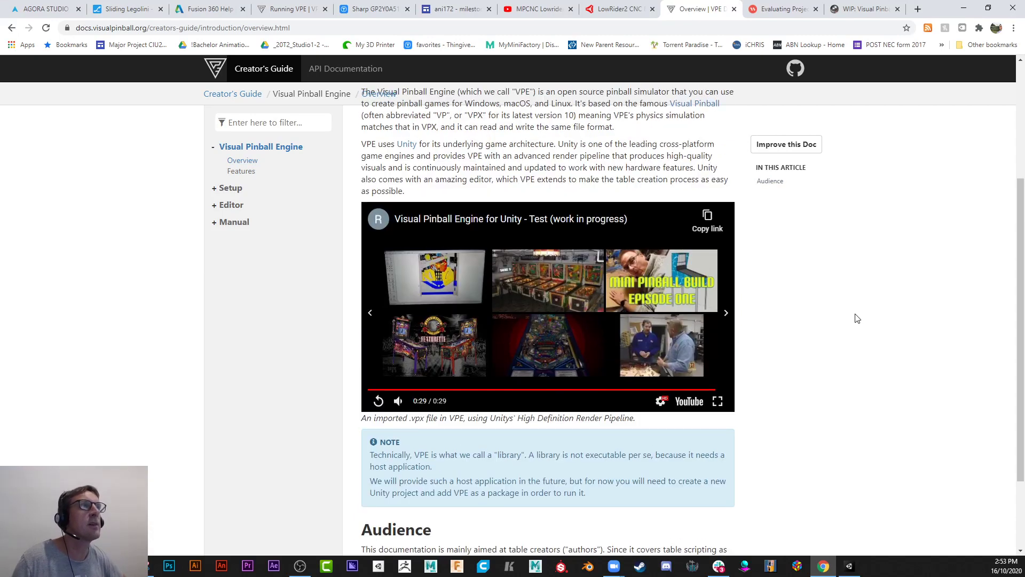
{"action": "scroll", "coordinate": [856, 316], "scroll_direction": "down", "scroll_amount": 2}
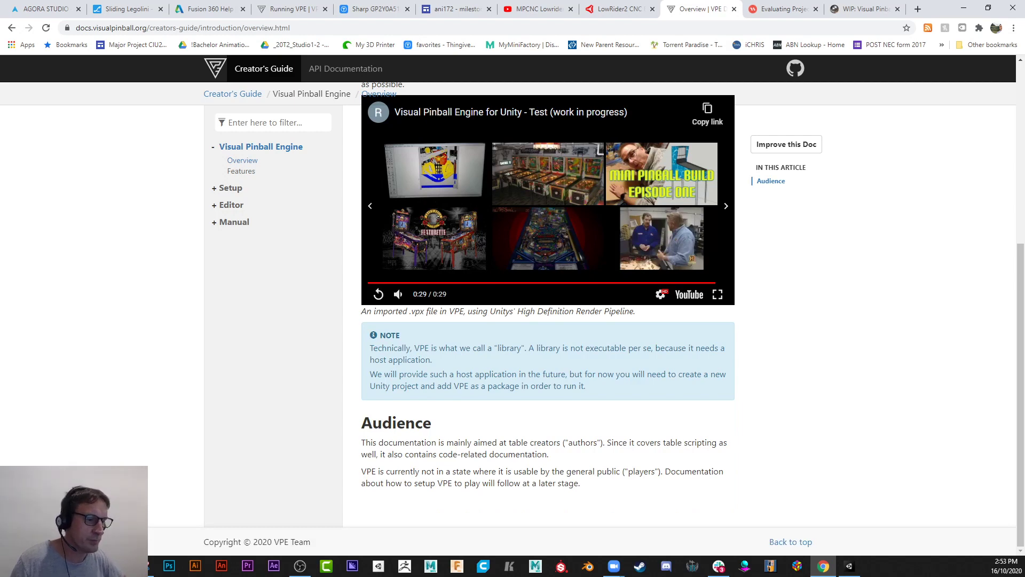